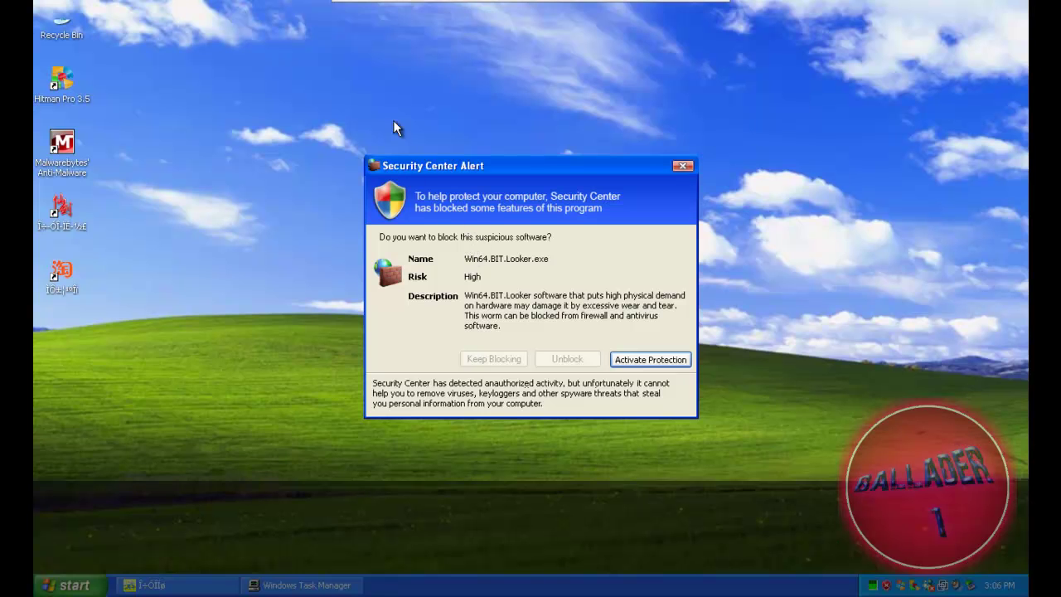
Close the Security Center Alert, cancelling the first warning and answering No to the prompt about keeping the software
mouse_move(476, 4)
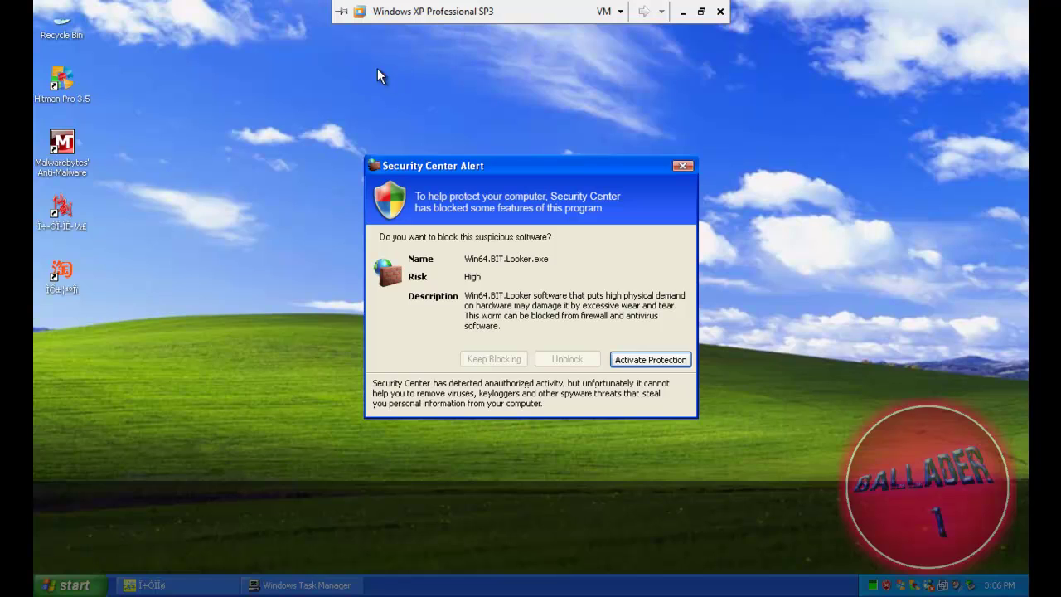
click(682, 167)
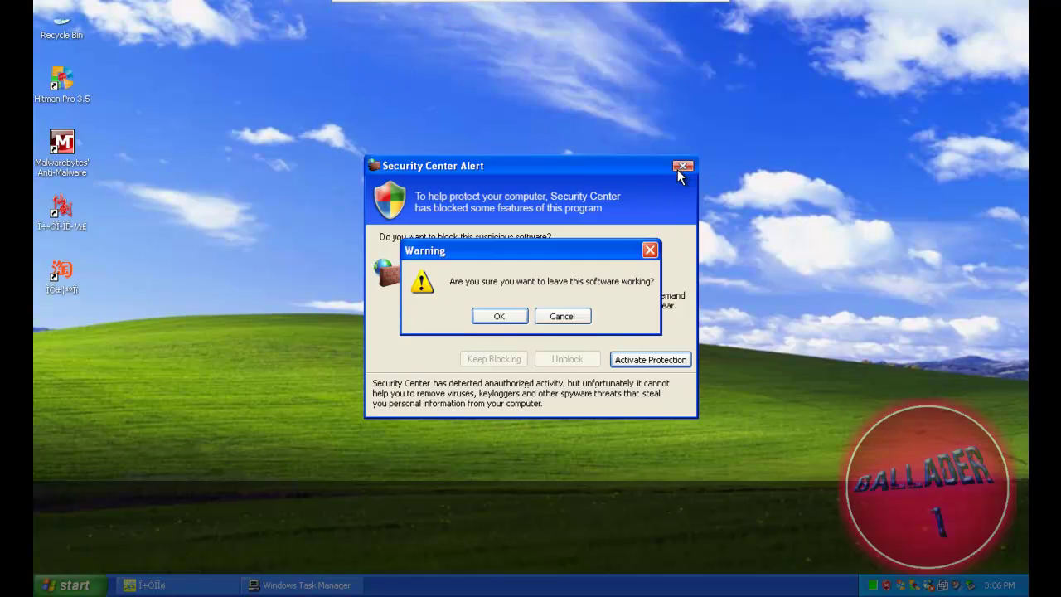
click(563, 317)
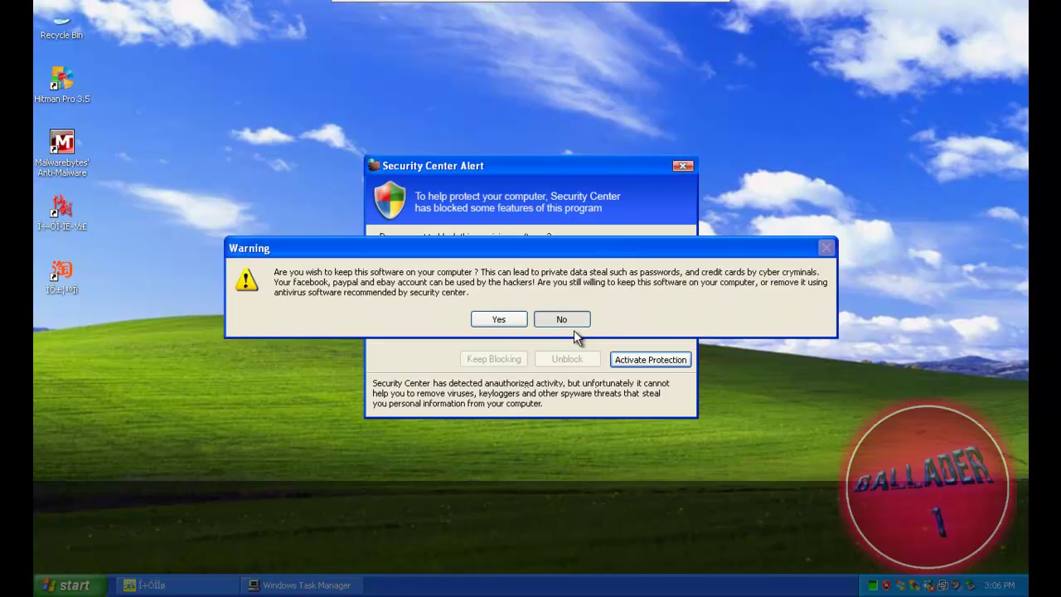
click(572, 322)
Review the running processes in Windows Task Manager and minimize its window
click(300, 585)
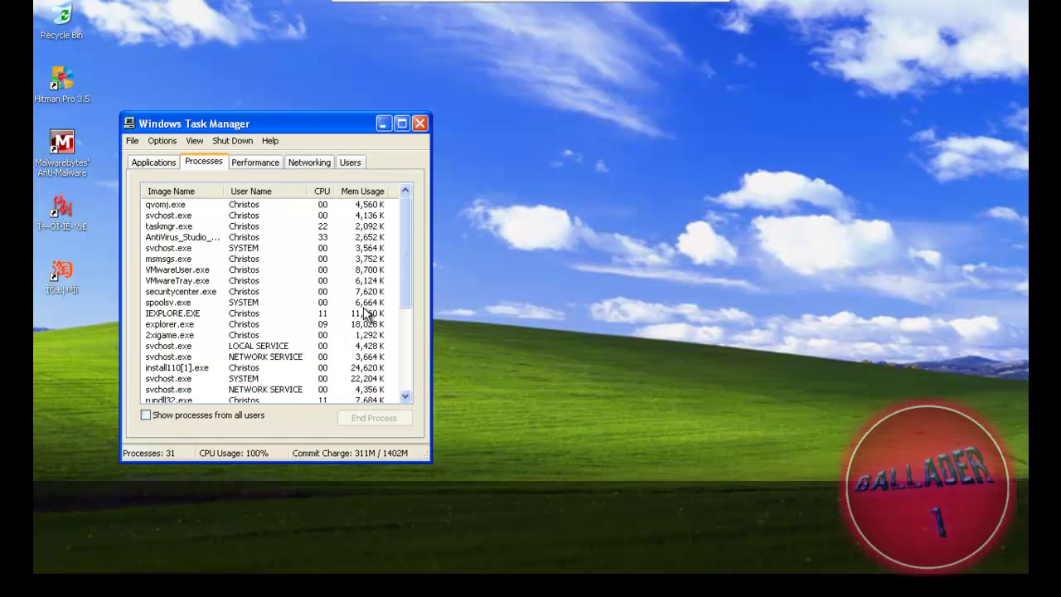
drag(404, 236, 375, 257)
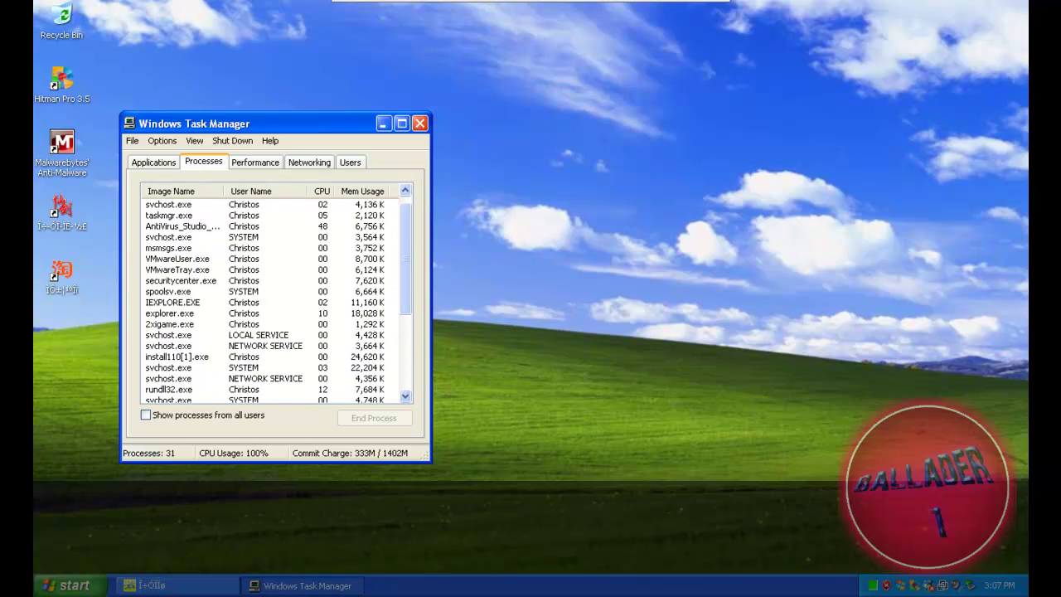
click(306, 585)
Restore AntiVirus Studio 2010 from the system tray to view its system scan page, and close its window
double_click(924, 590)
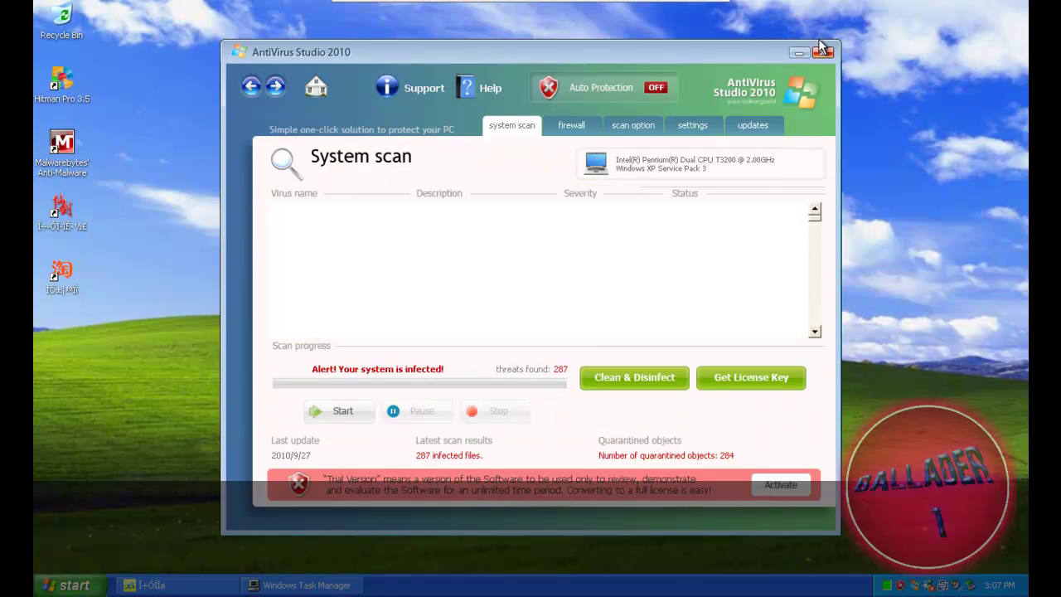
drag(814, 79, 817, 50)
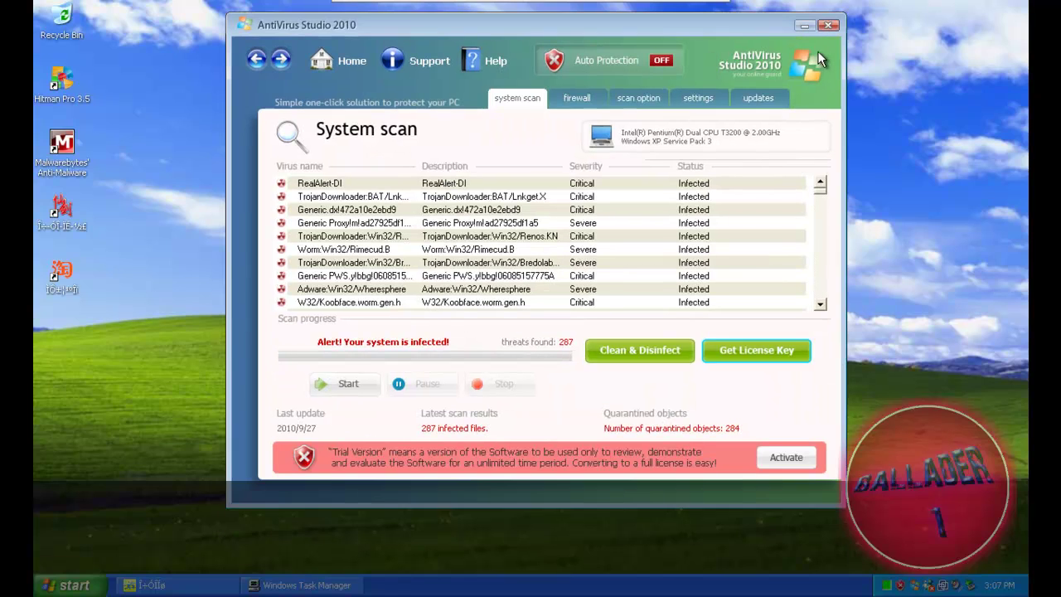
click(827, 25)
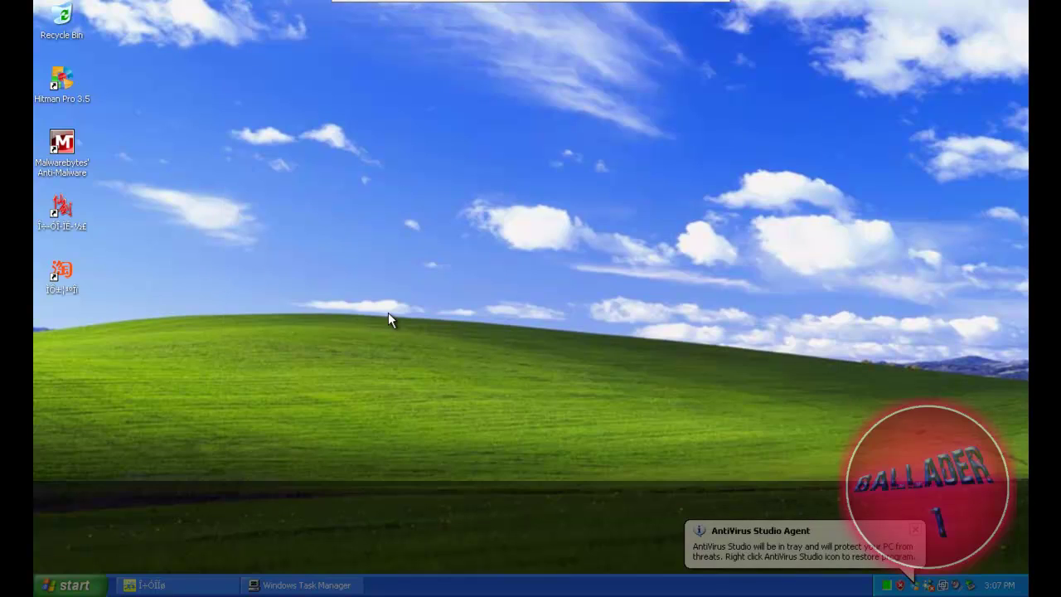
Launch Hitman Pro 3.5 from the desktop
double_click(61, 81)
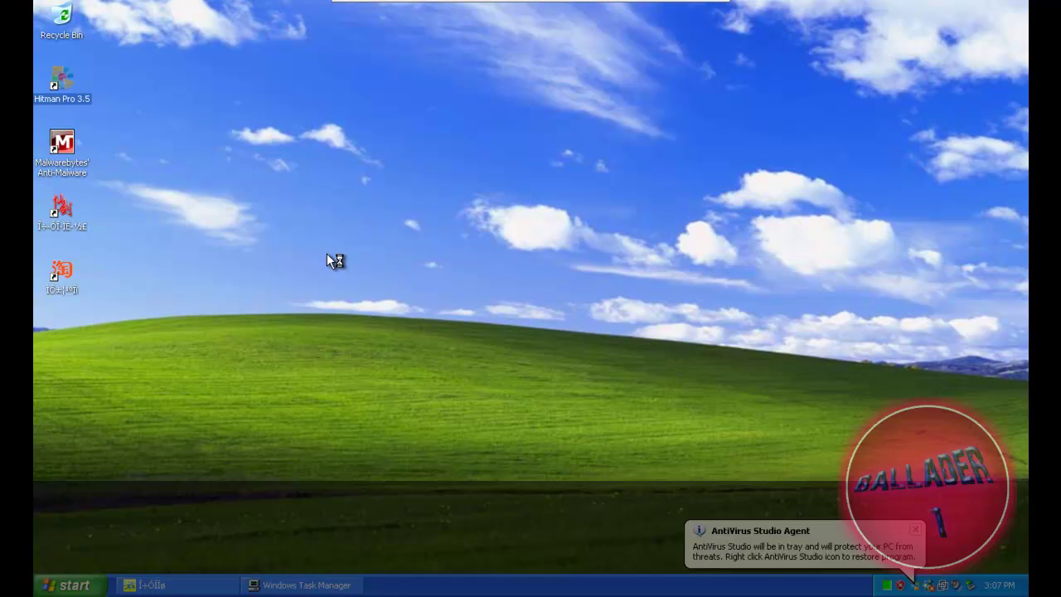
Examine suspicious processes in Task Manager, including AntiVirus_Studio, securitycenter.exe, IEXPLORE.EXE, 2xigame.exe, install110[1].exe and rundll32.exe
click(335, 585)
drag(407, 294, 413, 261)
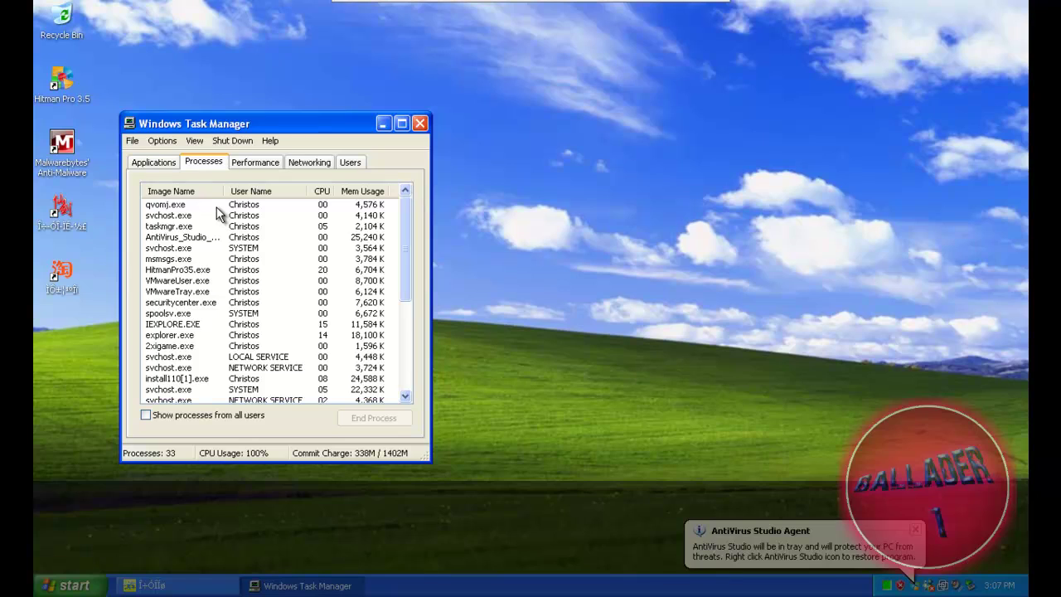
click(178, 237)
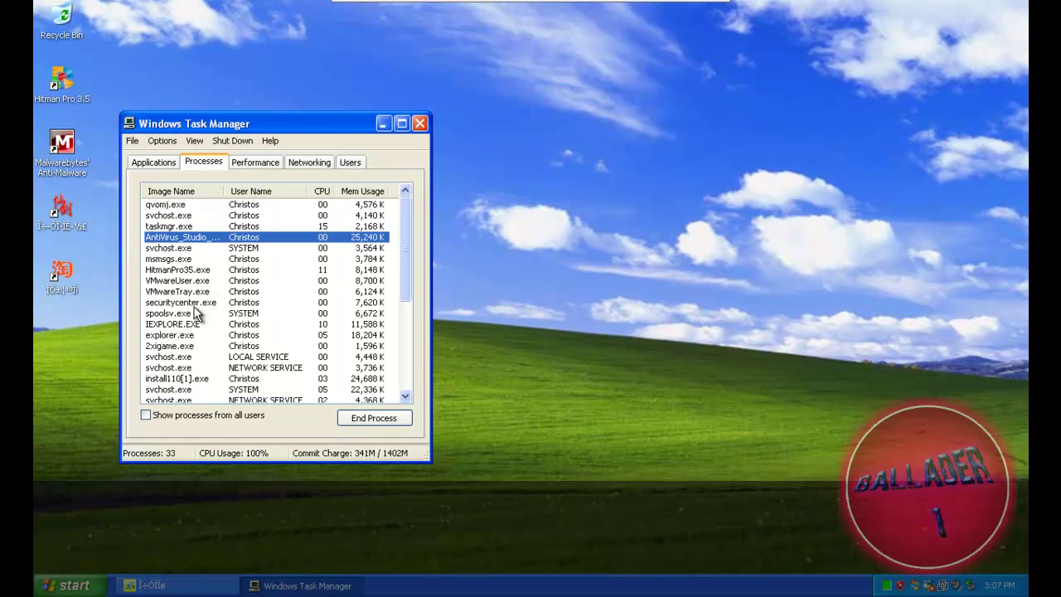
click(181, 303)
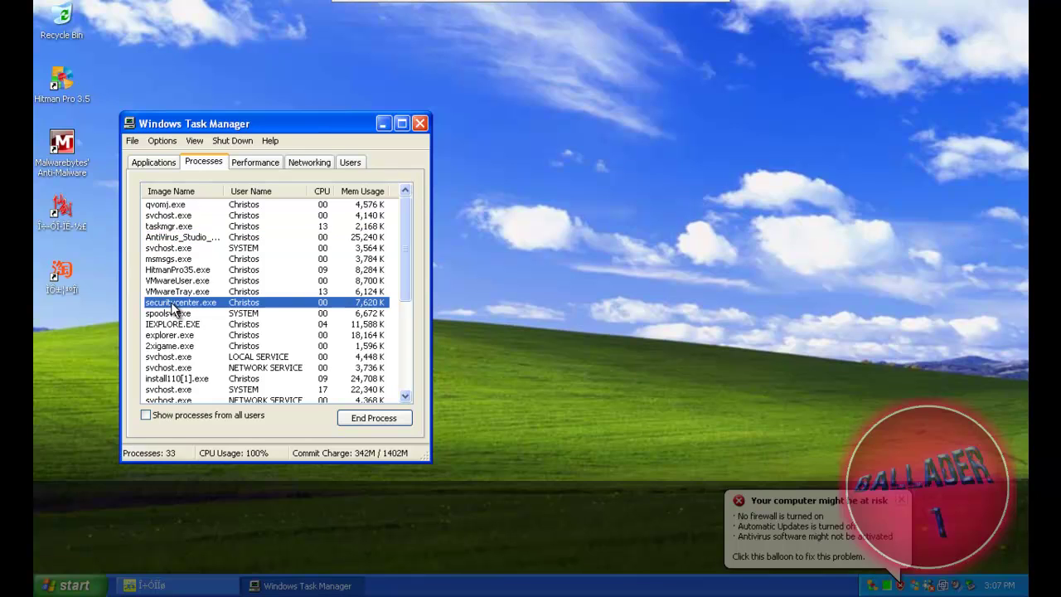
click(187, 325)
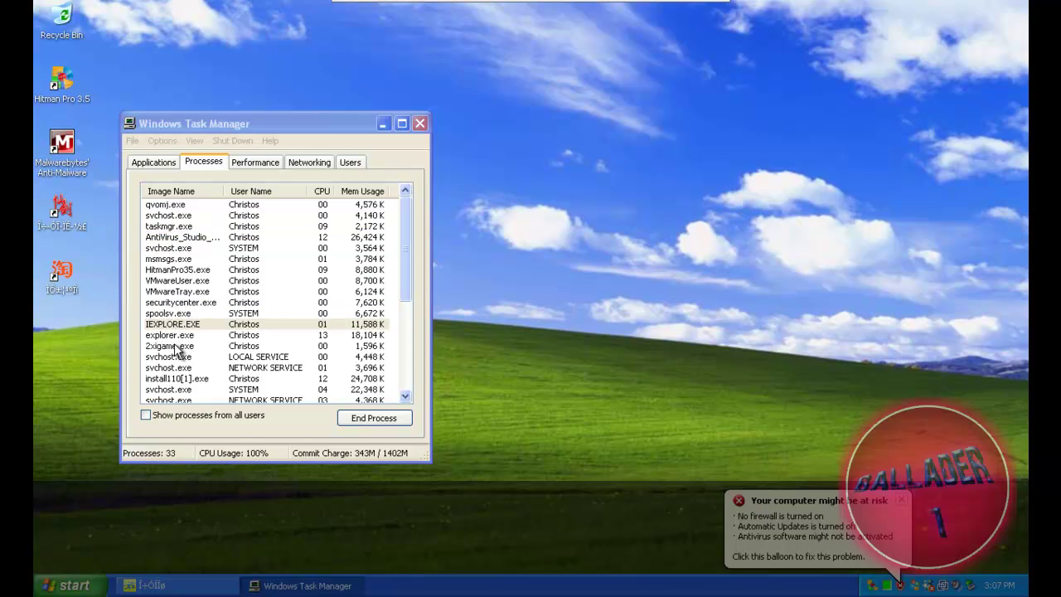
click(167, 348)
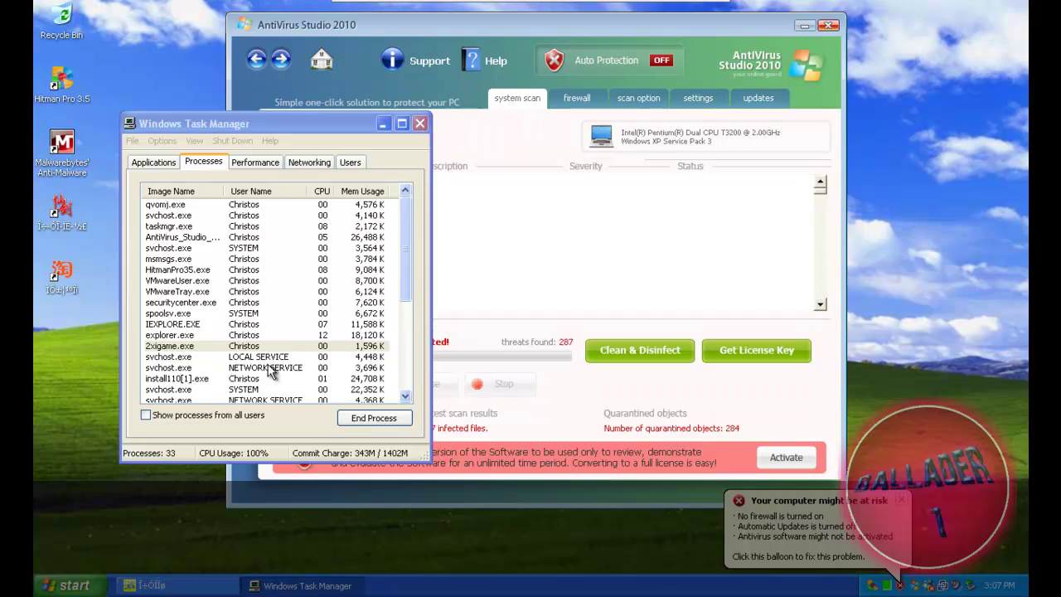
click(274, 378)
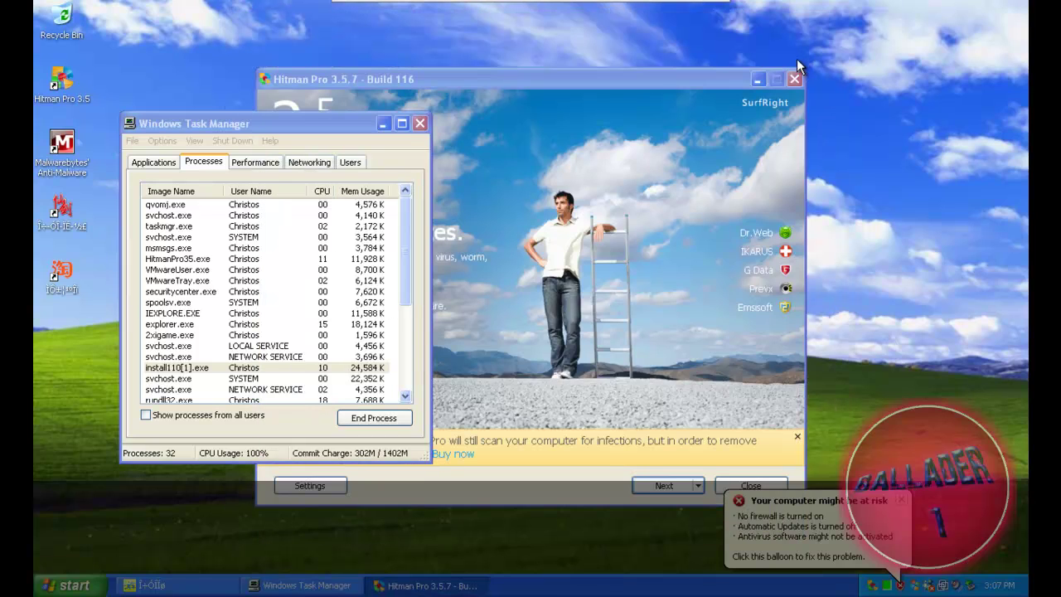
drag(401, 262, 402, 281)
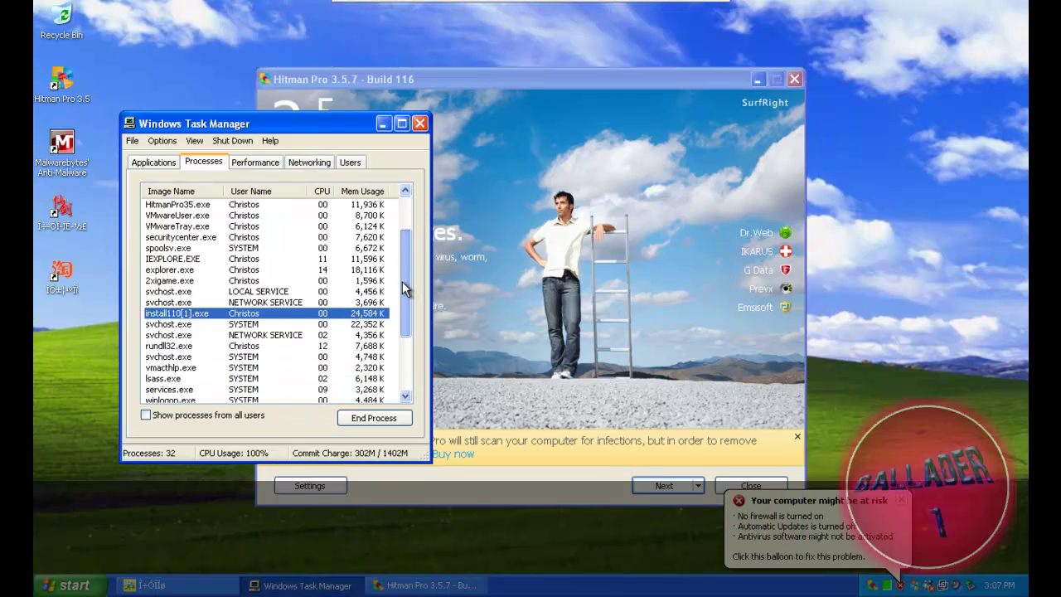
click(316, 346)
click(663, 371)
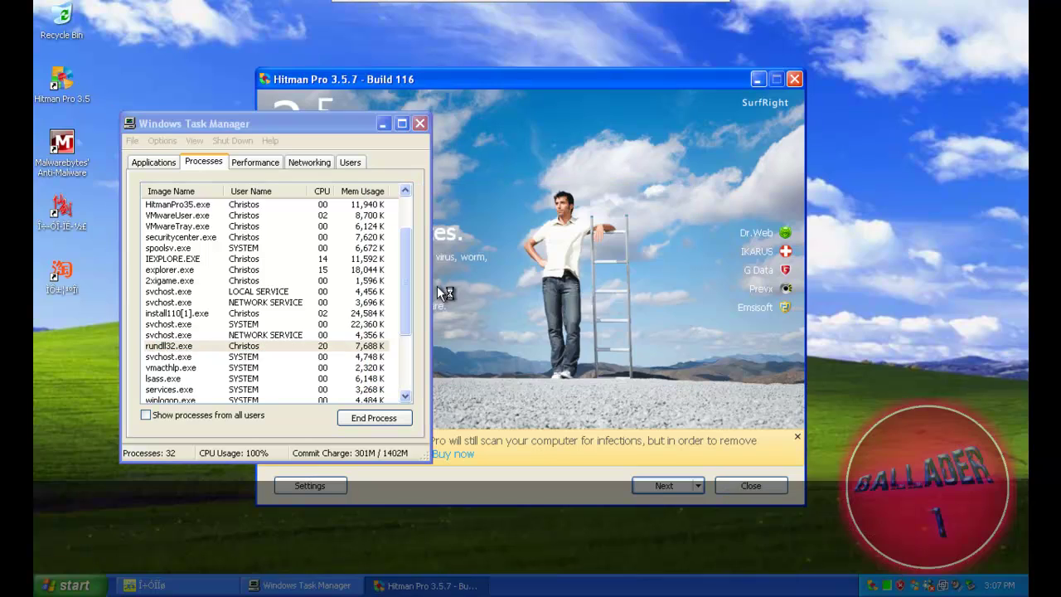
drag(406, 284, 413, 331)
click(360, 337)
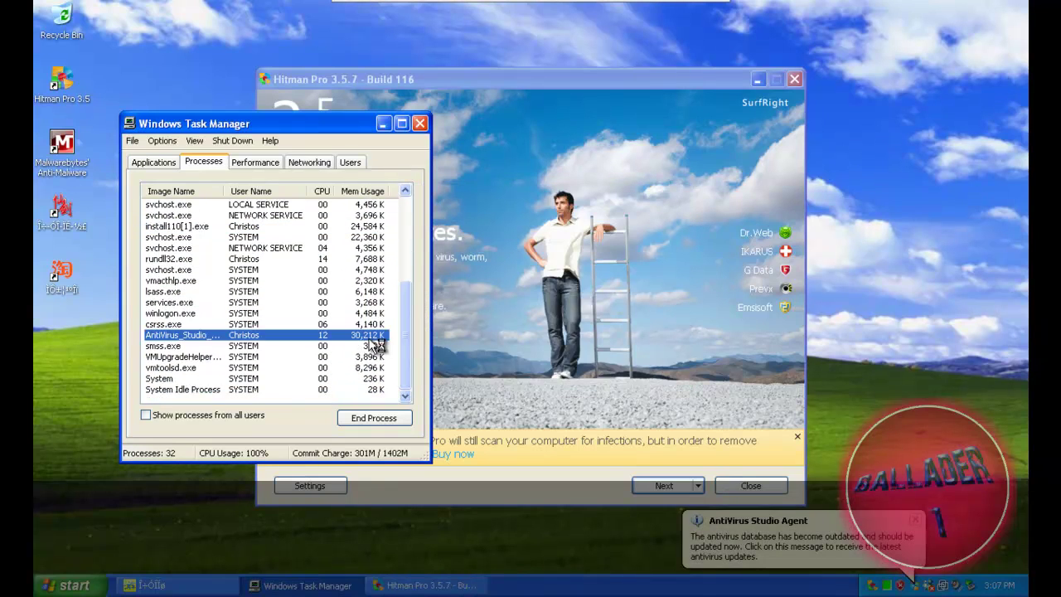
Close Task Manager and dismiss the expired-license notice in Hitman Pro
click(420, 123)
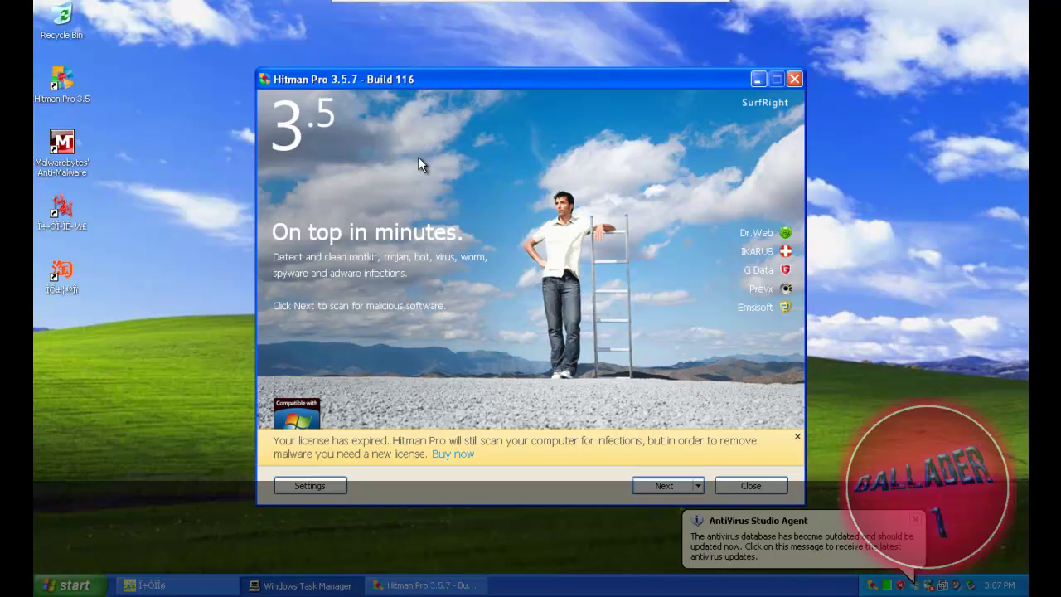
click(797, 436)
Allow yahoo10.exe to run from the Open File security warning and close the AntiVirus Studio Agent notification
click(458, 587)
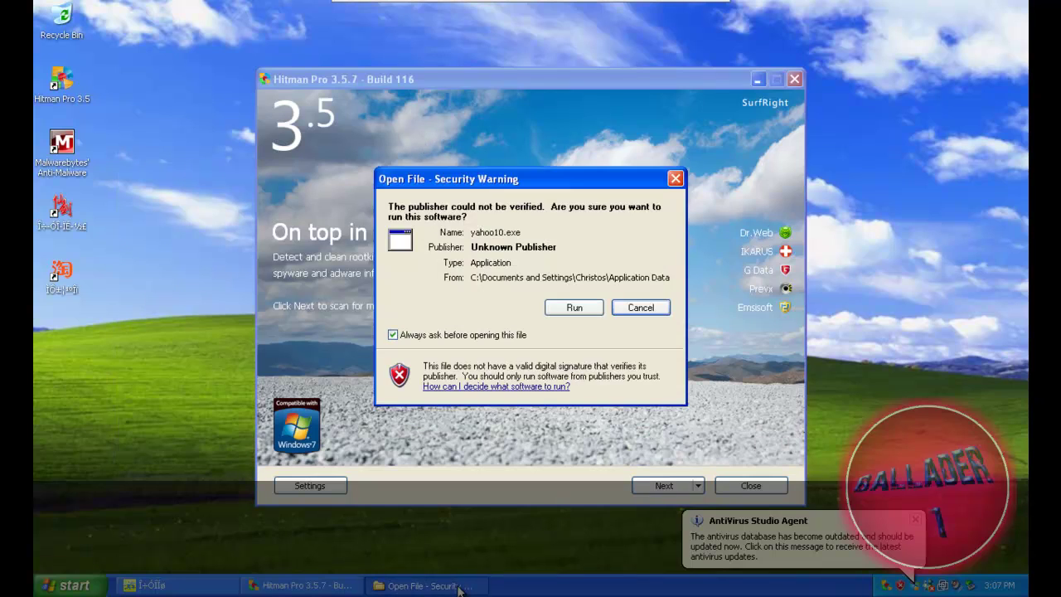
click(570, 305)
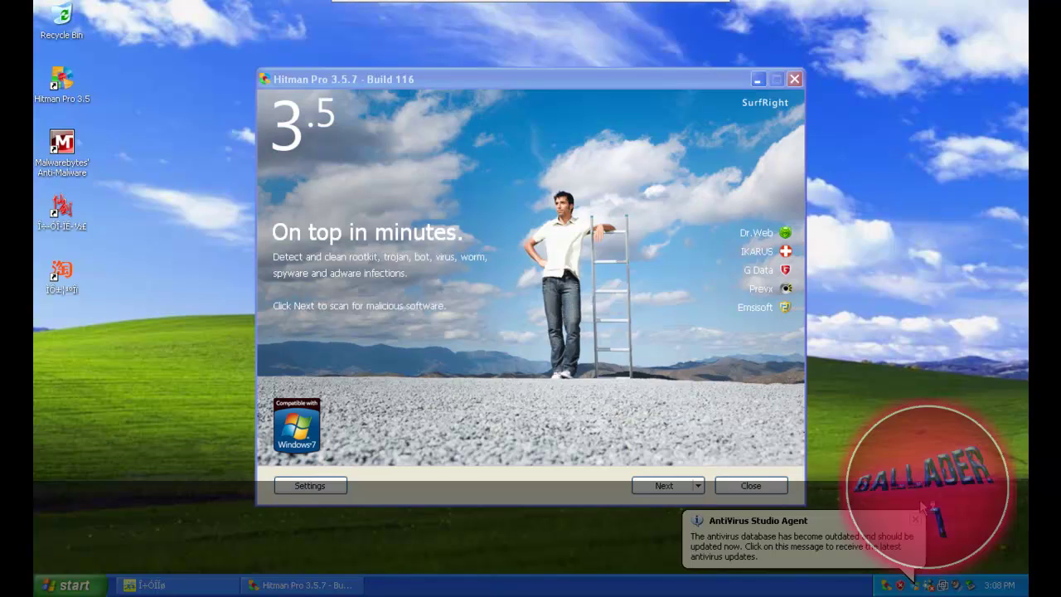
click(916, 520)
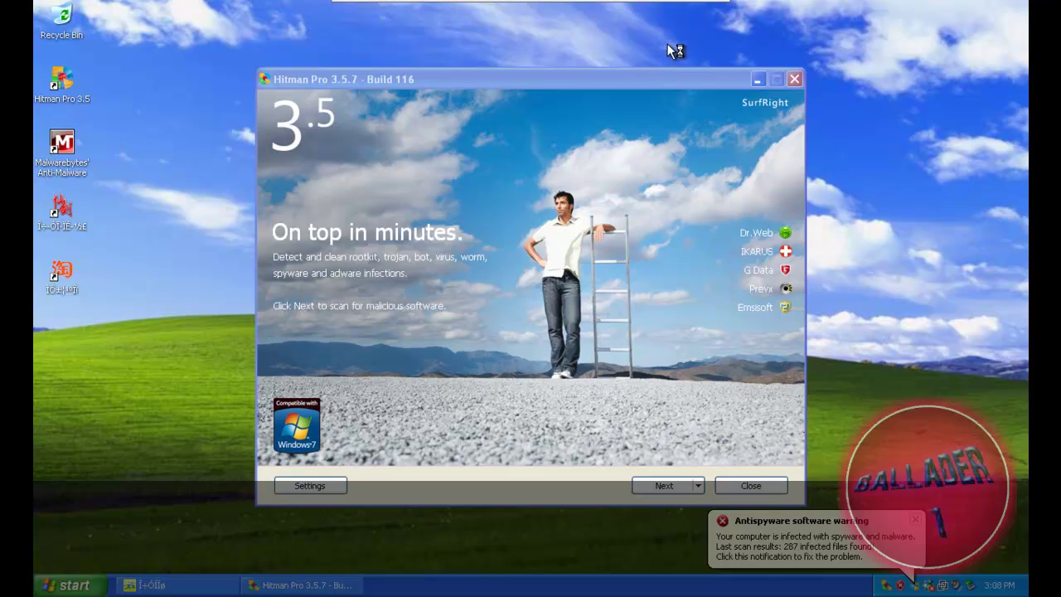
Switch to the host desktop to check the screen recorder and return to the Windows XP virtual machine
click(687, 8)
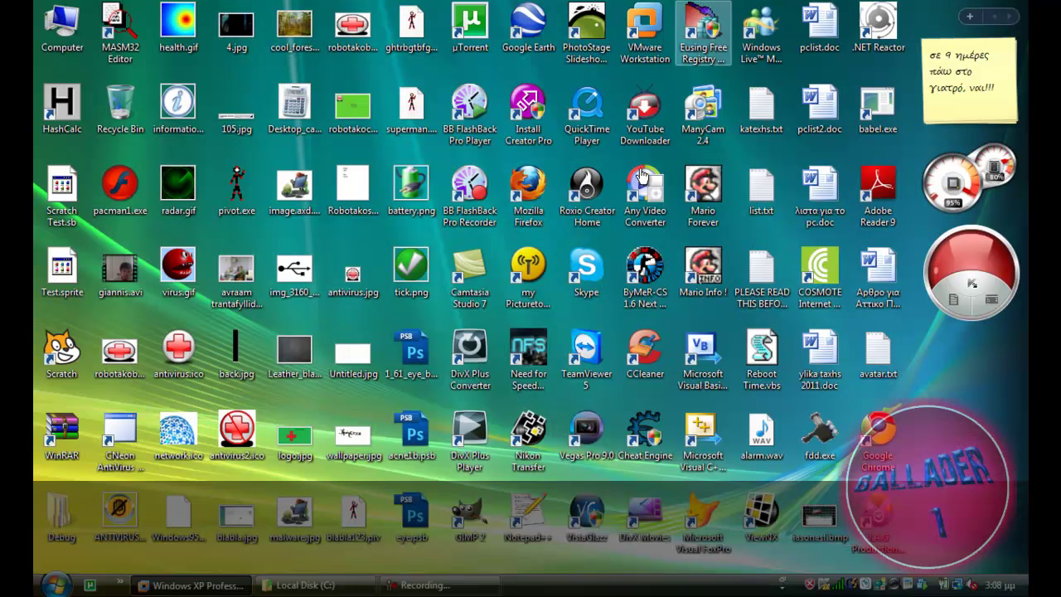
click(419, 585)
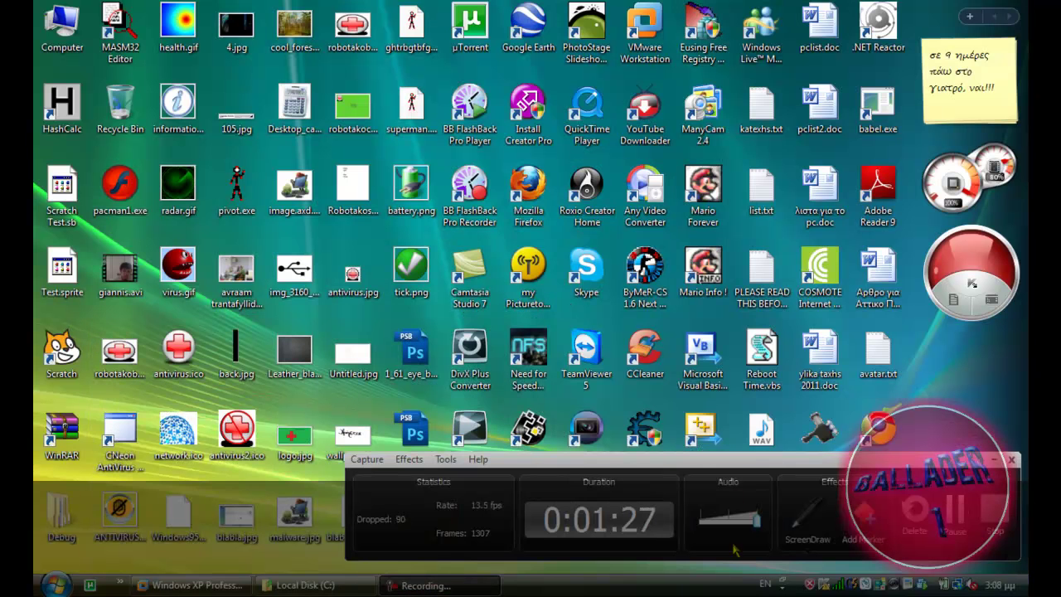
click(419, 585)
click(190, 585)
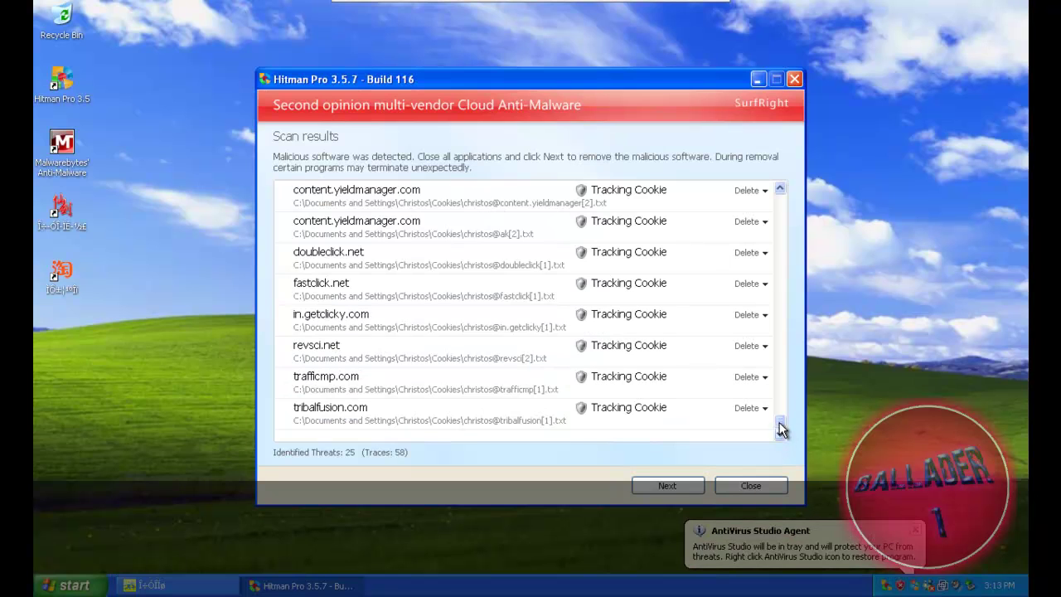
Go through Hitman Pro's scan results up to the start of the list and close the Security Center pop-up window
drag(781, 424, 779, 207)
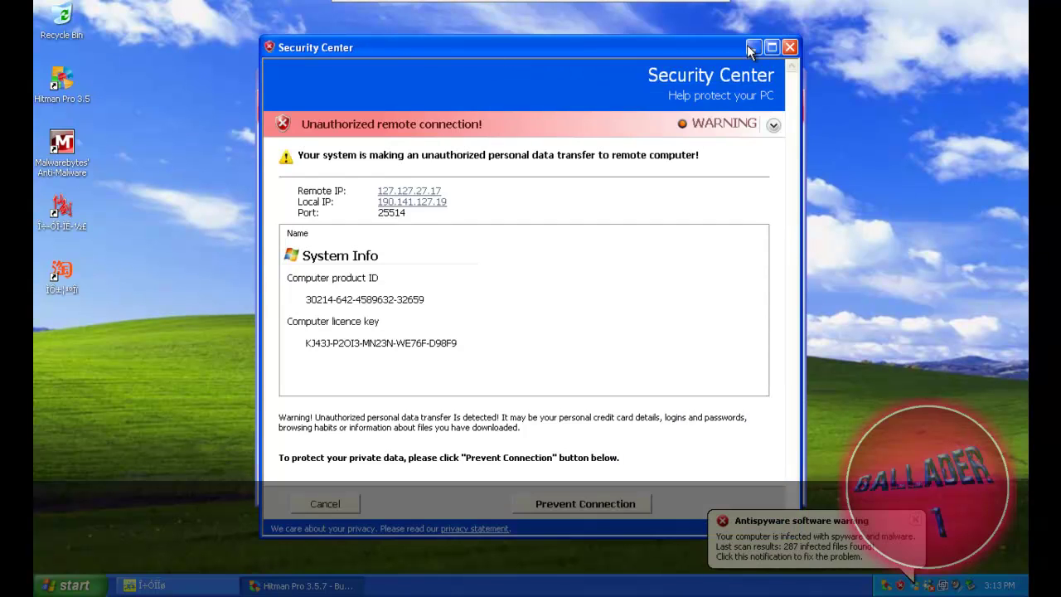
click(789, 47)
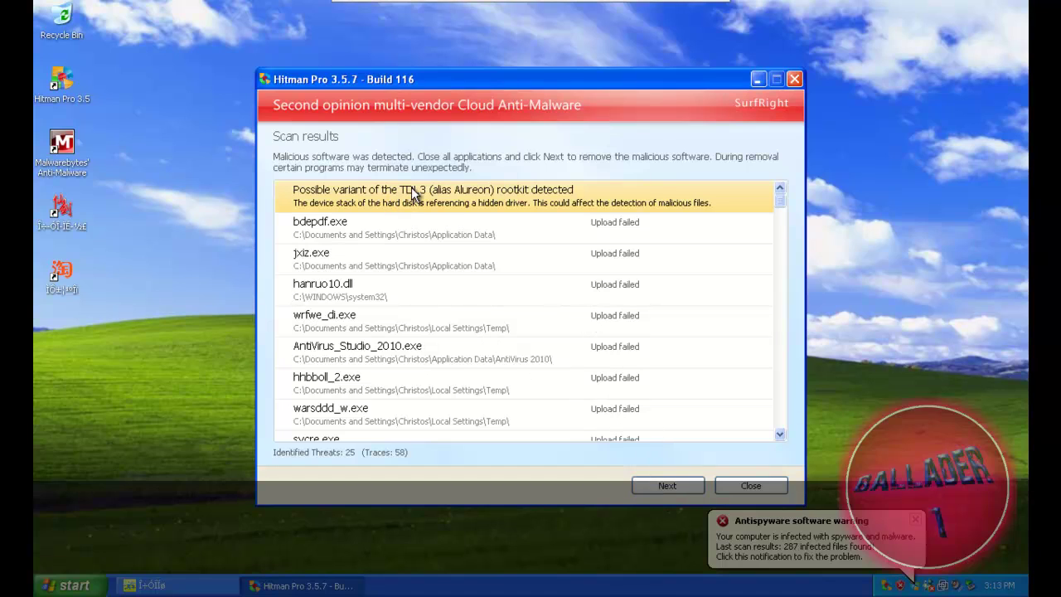
Start Hitman Pro's removal of the detected malicious software and look through the threat list while it runs
click(671, 485)
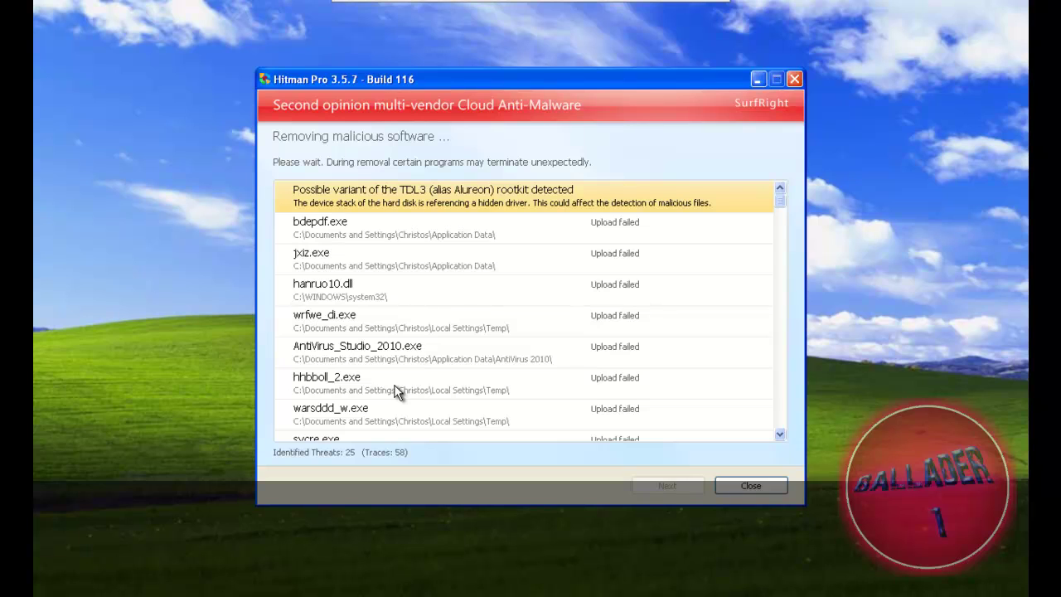
drag(783, 203, 764, 373)
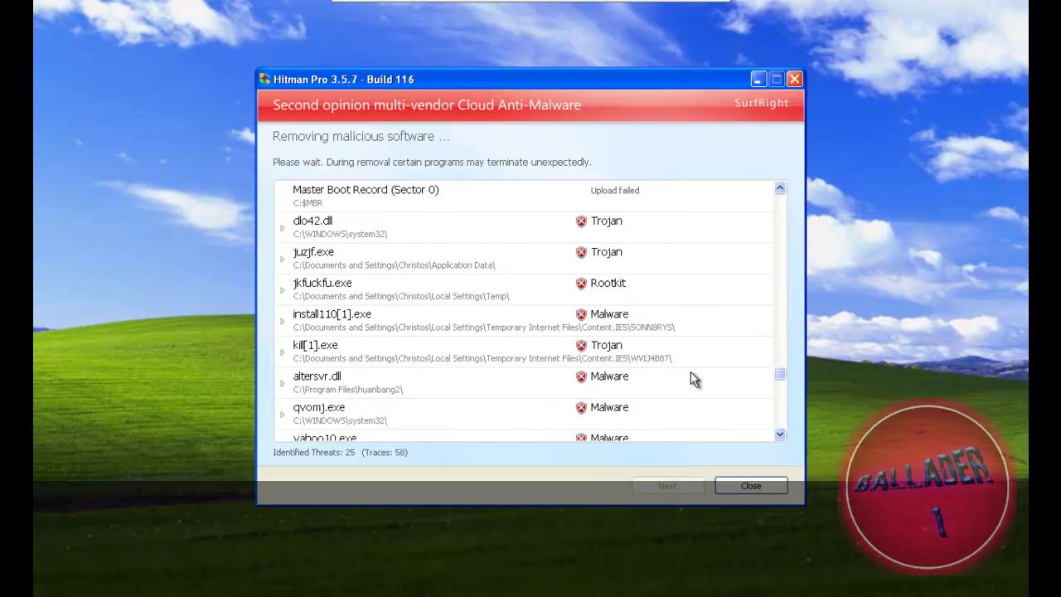
drag(784, 371, 776, 174)
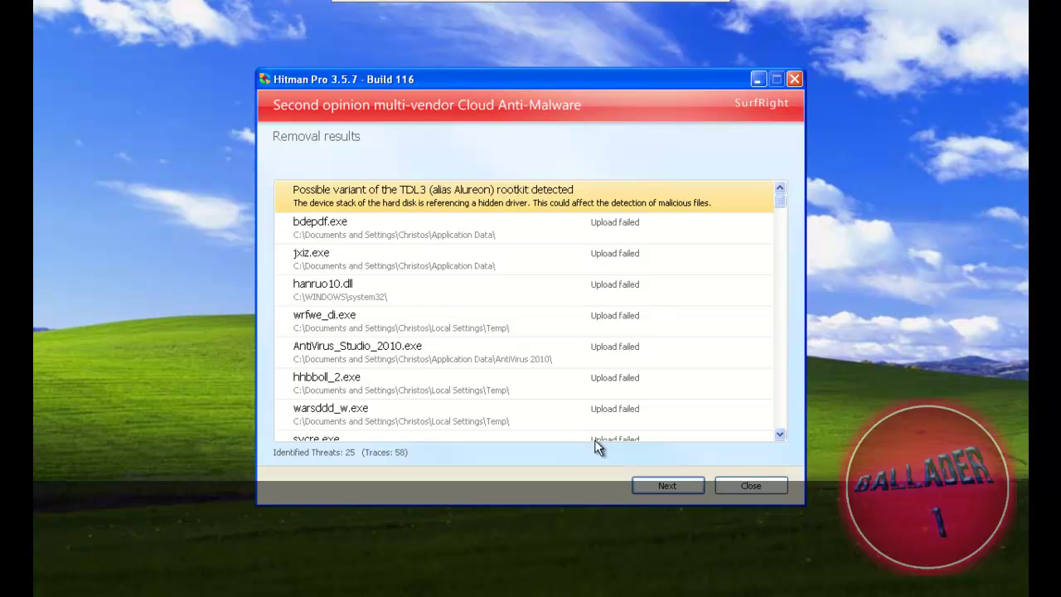
Continue past the removal results and reboot the virtual machine to complete the malware removal
click(655, 488)
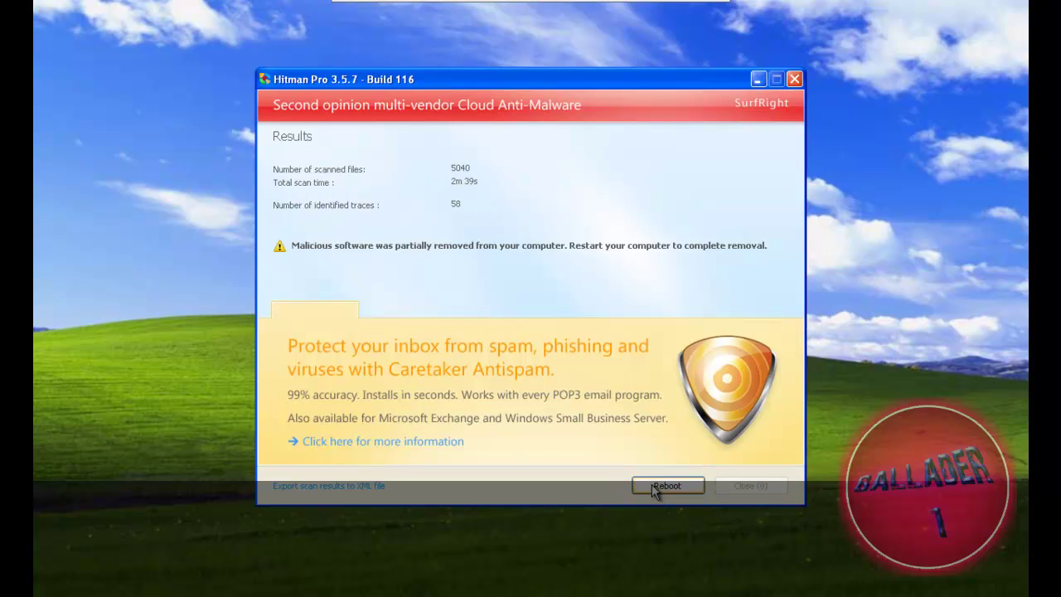
click(666, 486)
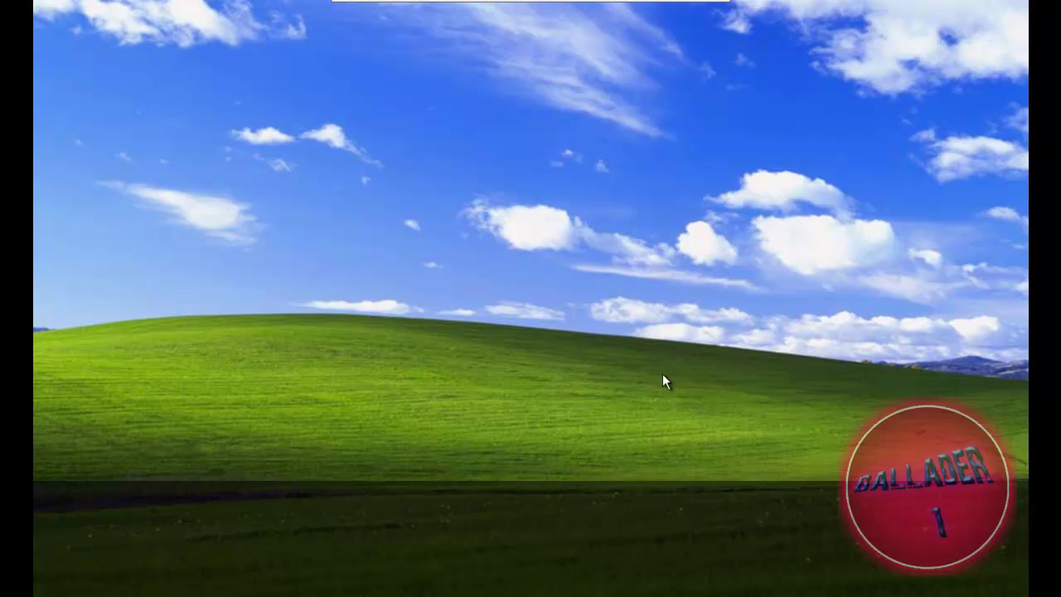
Minimize the Windows XP virtual machine and open the screen recorder on the host desktop
mouse_move(643, 5)
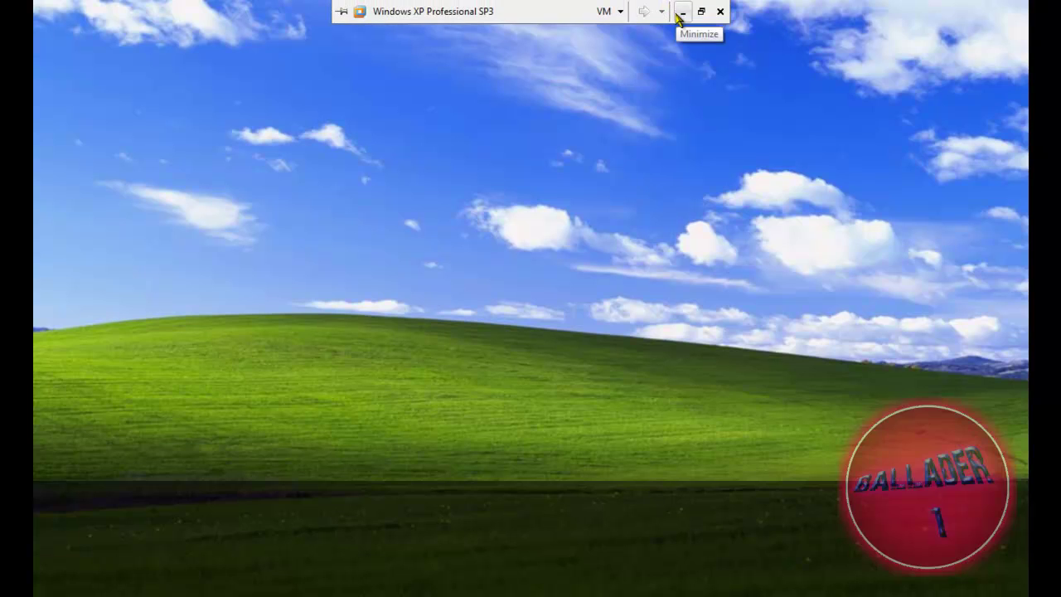
click(679, 10)
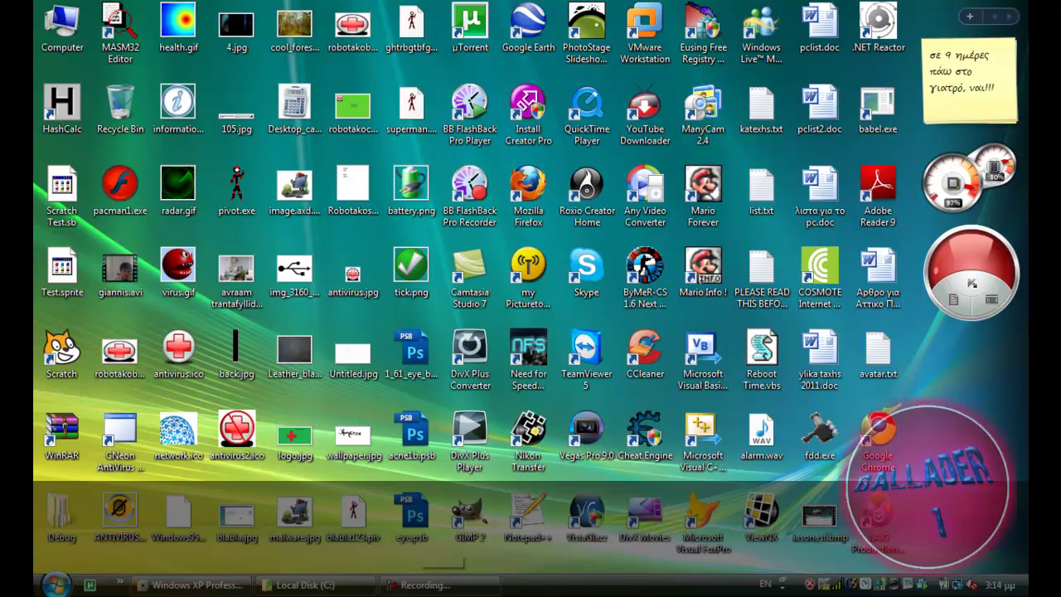
click(445, 585)
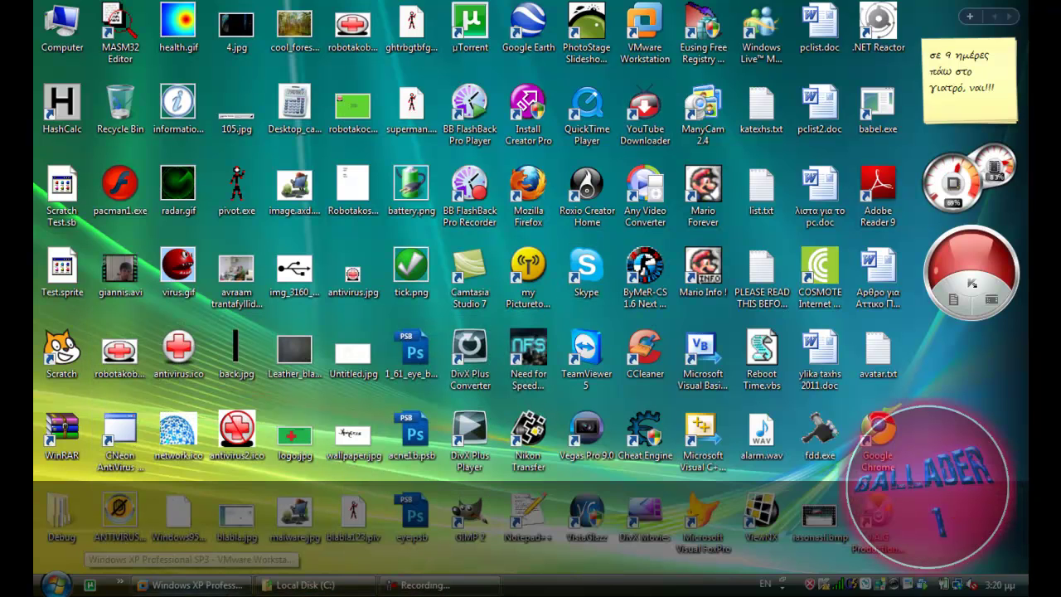
Switch back to the Windows XP virtual machine and close VMware Workstation, choosing Power Off for the running machine
click(192, 585)
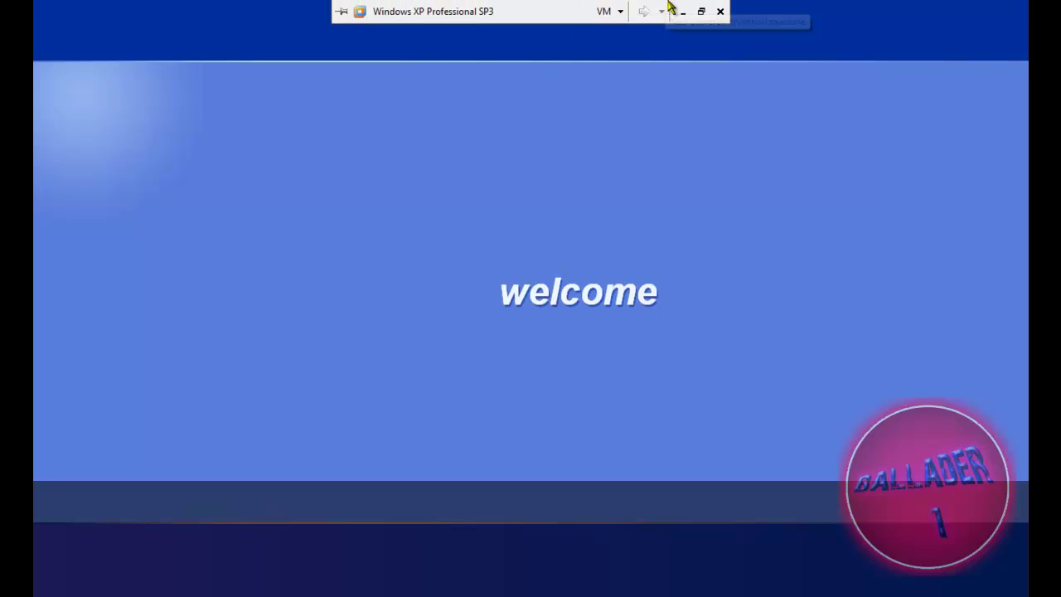
click(721, 11)
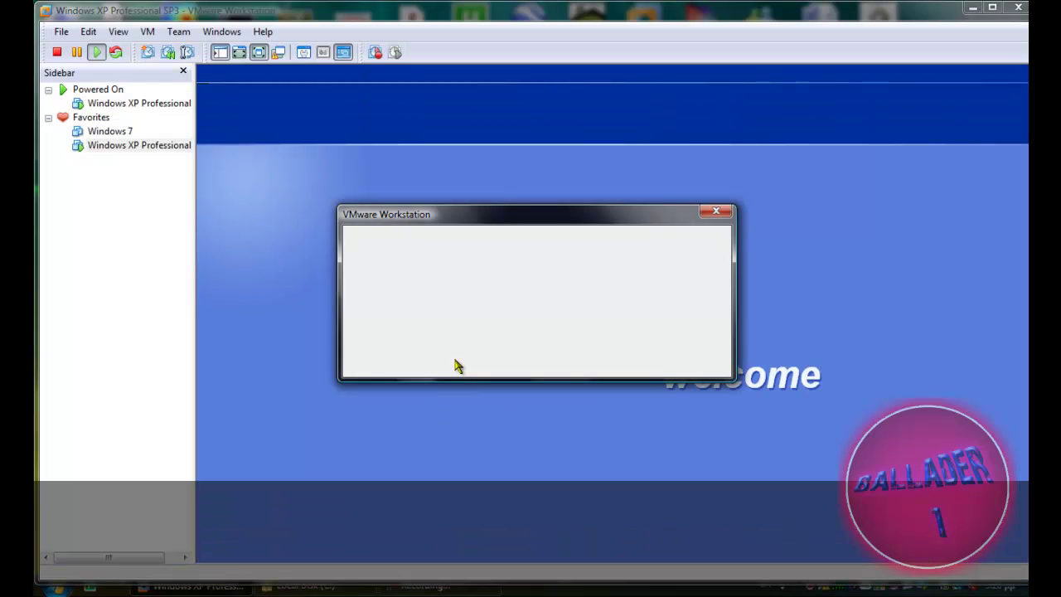
click(452, 315)
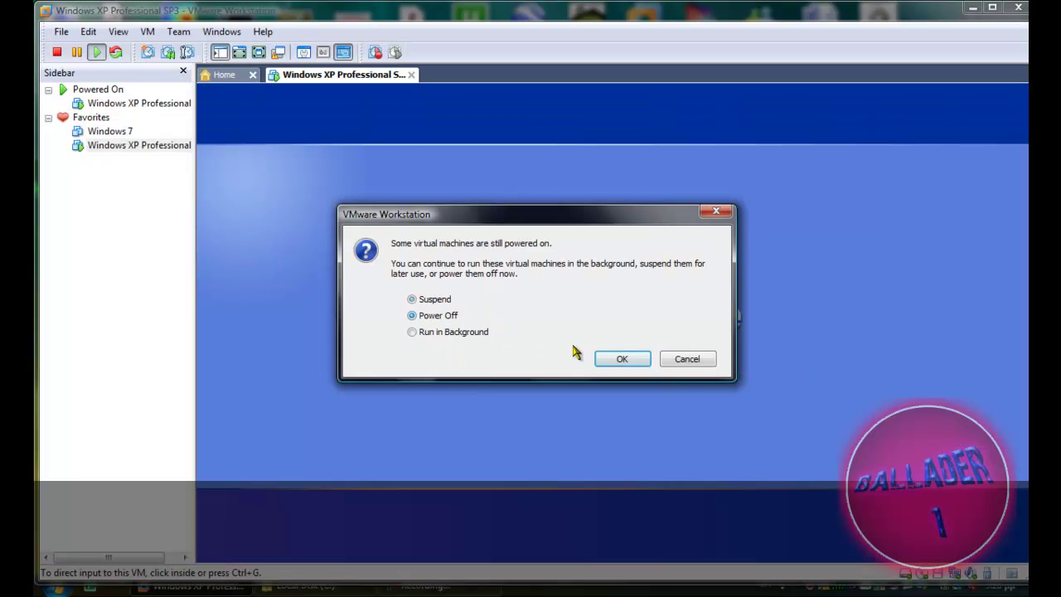
click(622, 359)
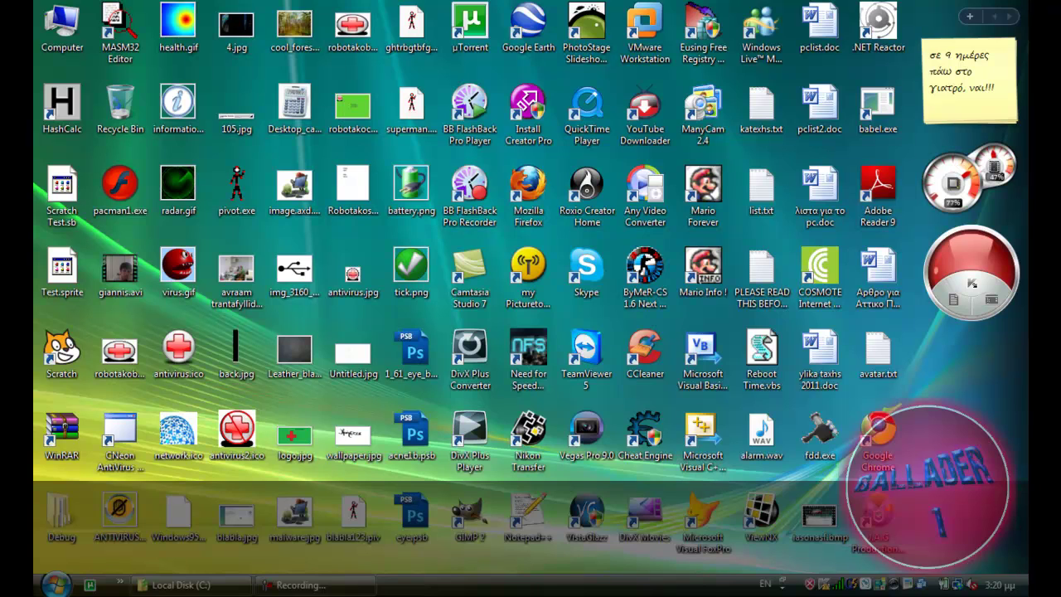
Bring up the screen recorder window on the host desktop and move it clear of the desktop's lower edge
click(299, 585)
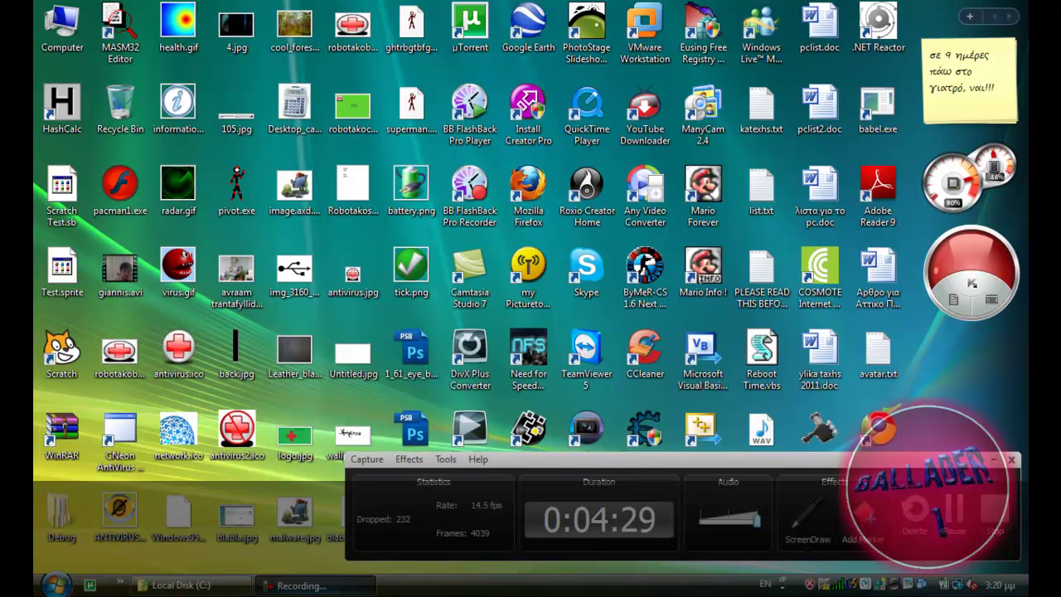
drag(778, 459, 491, 295)
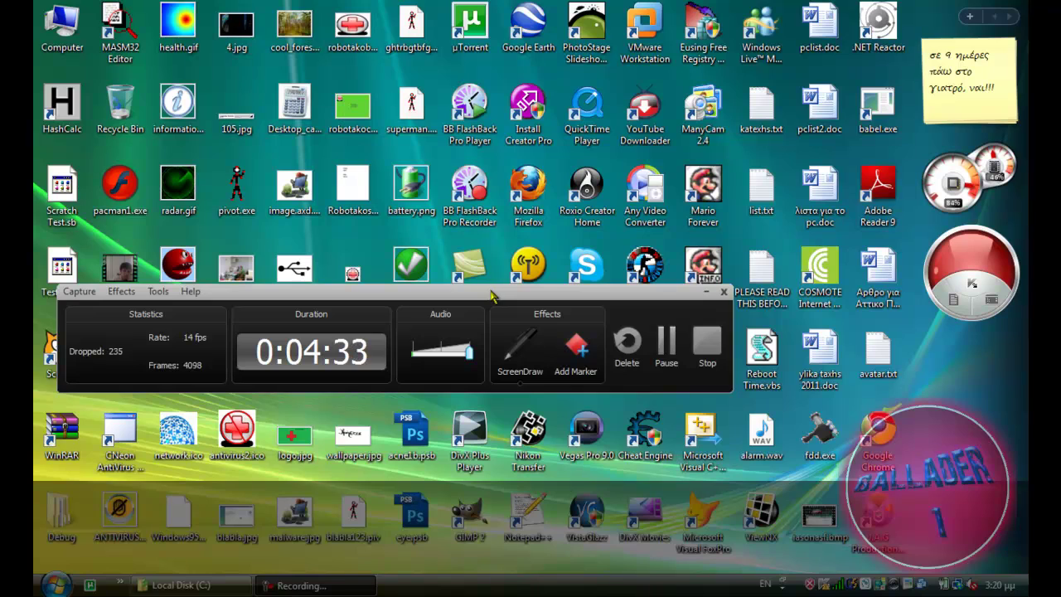